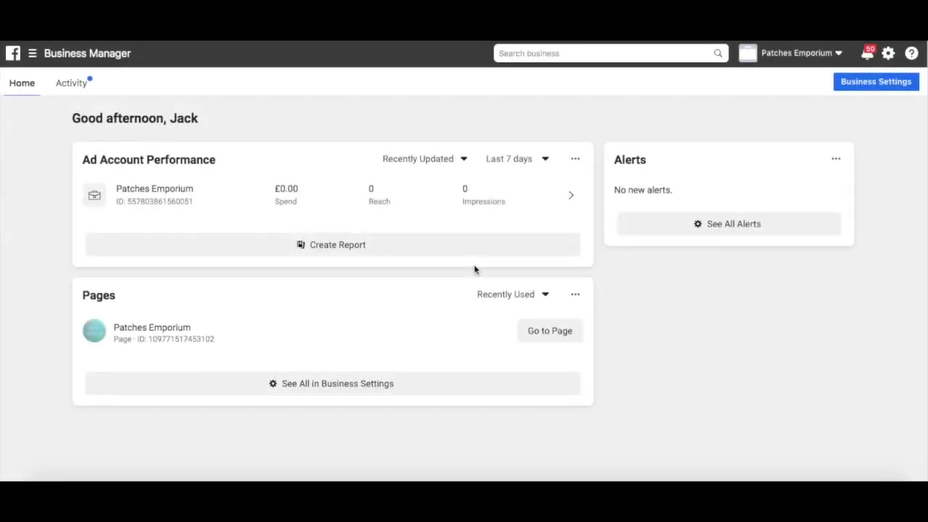
# Open Catalog Manager from the Business Manager menu, start a new catalog and choose Ecommerce.
pyautogui.click(67, 58)
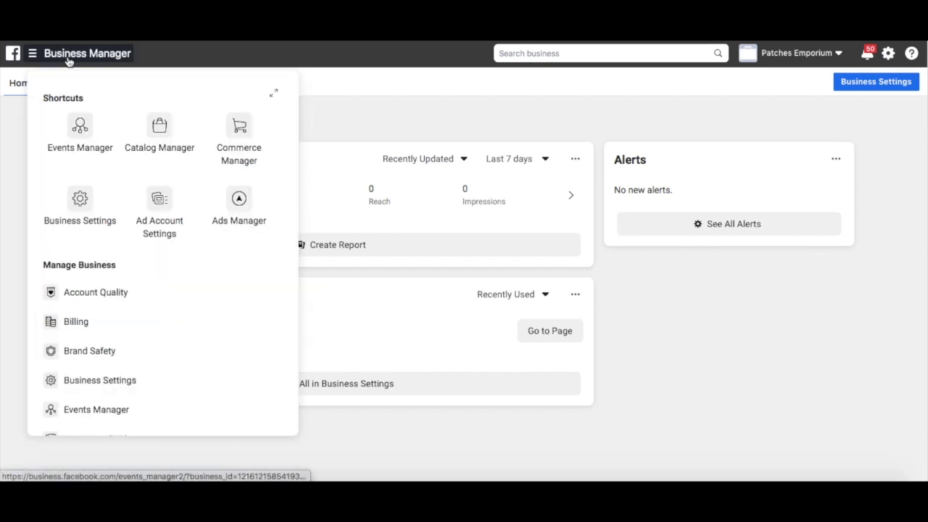
pyautogui.click(157, 128)
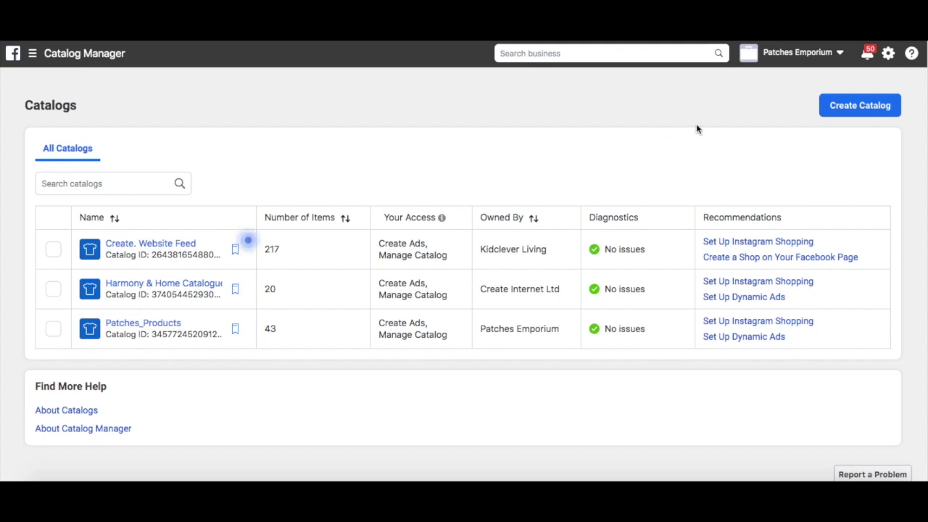
pyautogui.click(845, 105)
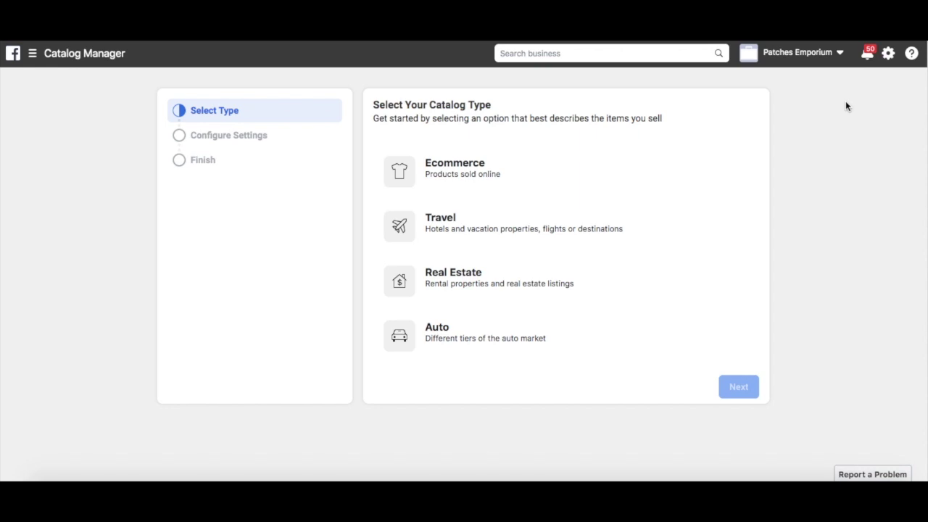
pyautogui.click(565, 162)
# Name the Ecommerce catalog 'Patches Emporium Create Catalogue', create it and view it.
pyautogui.click(739, 408)
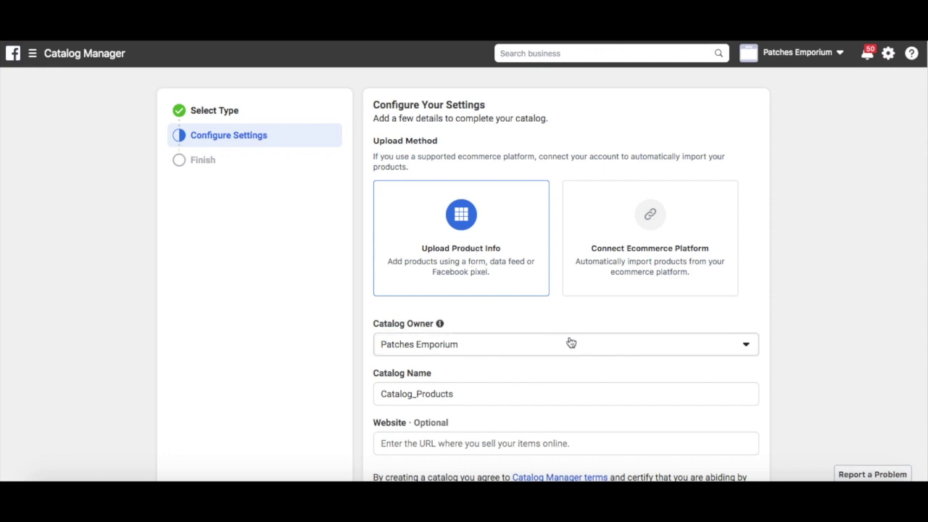
pyautogui.doubleClick(545, 392)
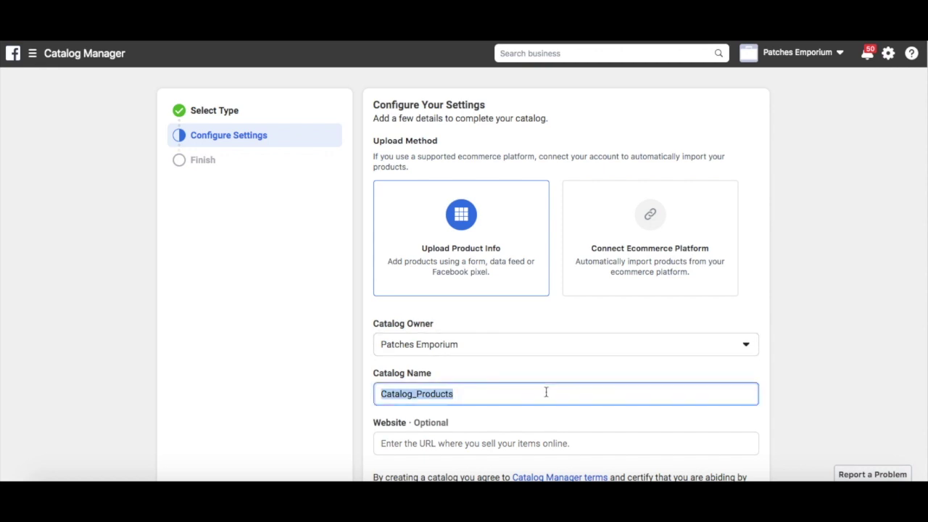
pyautogui.write('Patches Emporium Create Catalogue')
pyautogui.scroll(-1, 856, 386)
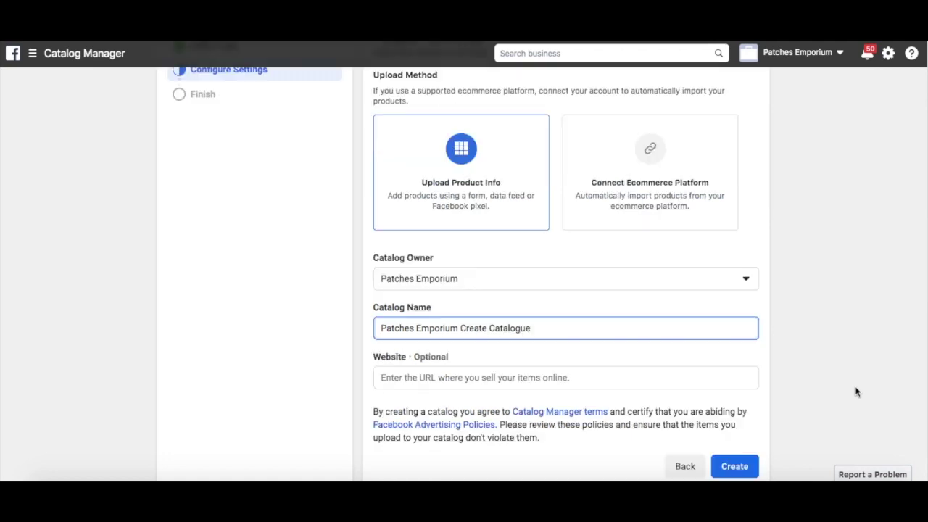
pyautogui.click(725, 470)
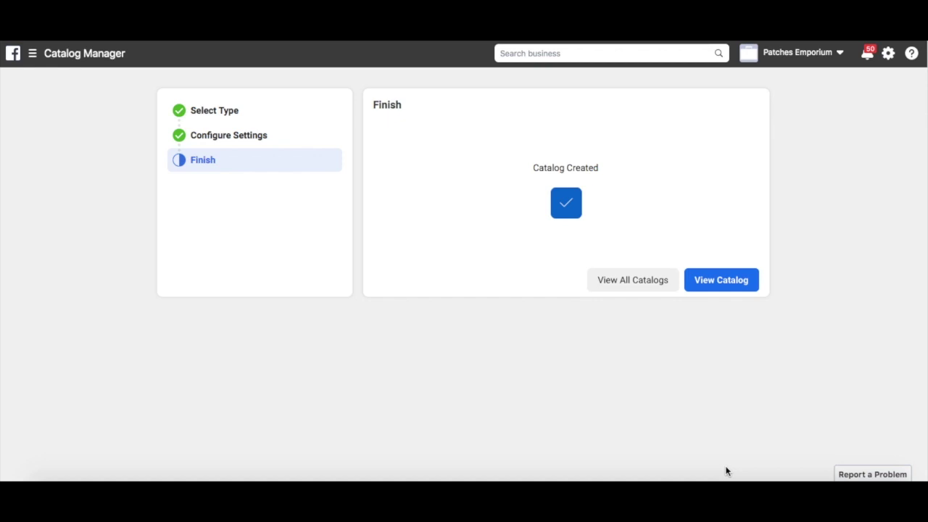
pyautogui.click(718, 283)
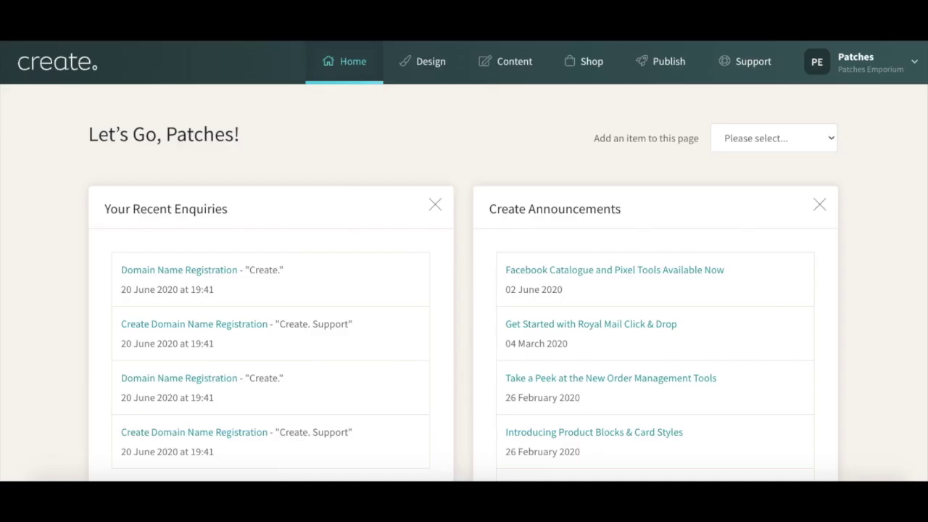
# In Create.net, go to Shop > Product Promotion > Facebook Catalogue to show the replace and update feed URLs.
pyautogui.click(580, 65)
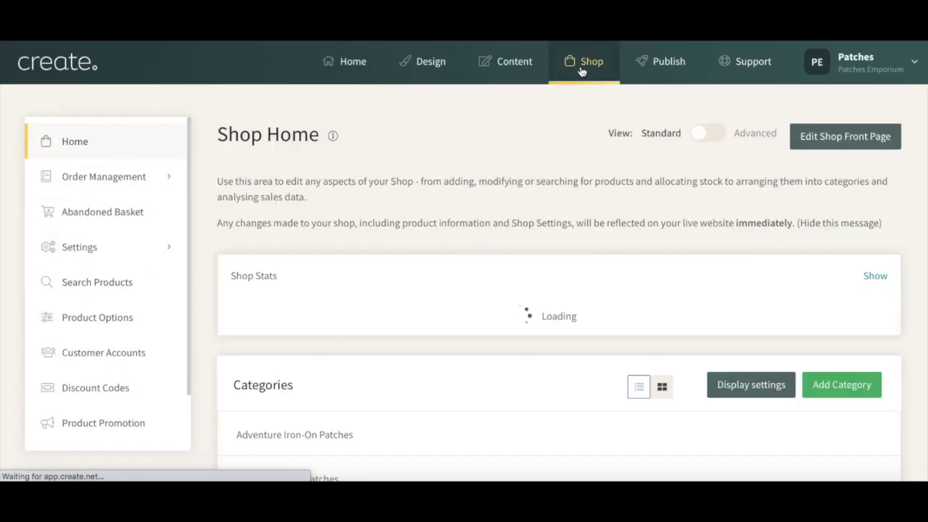
pyautogui.click(135, 422)
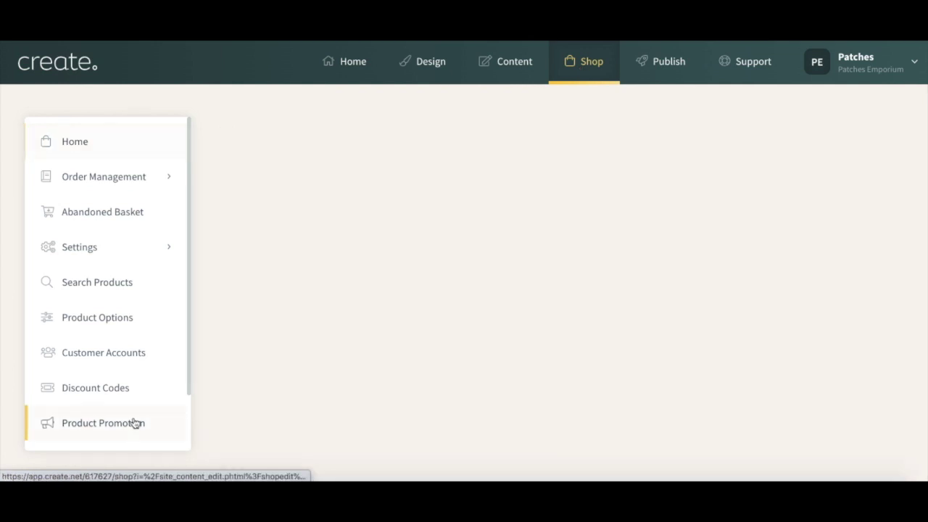
pyautogui.click(380, 205)
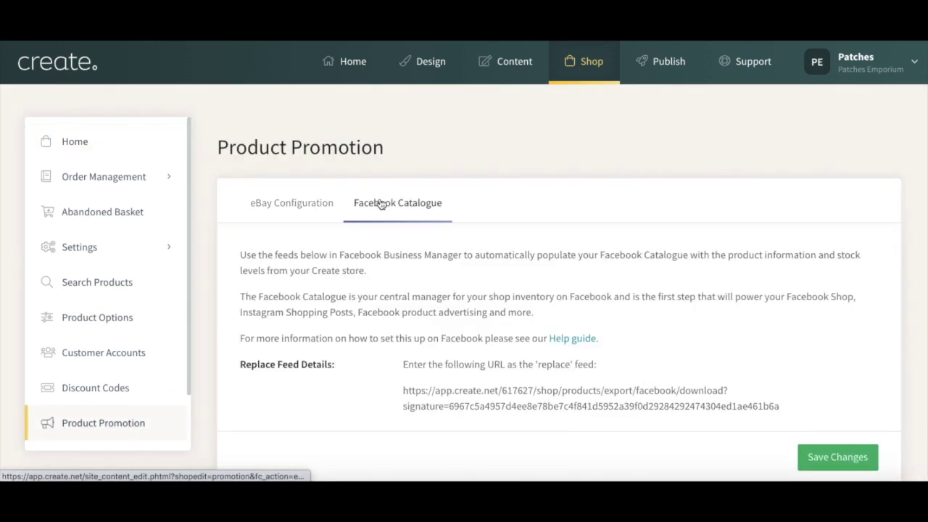
pyautogui.scroll(-3, 382, 250)
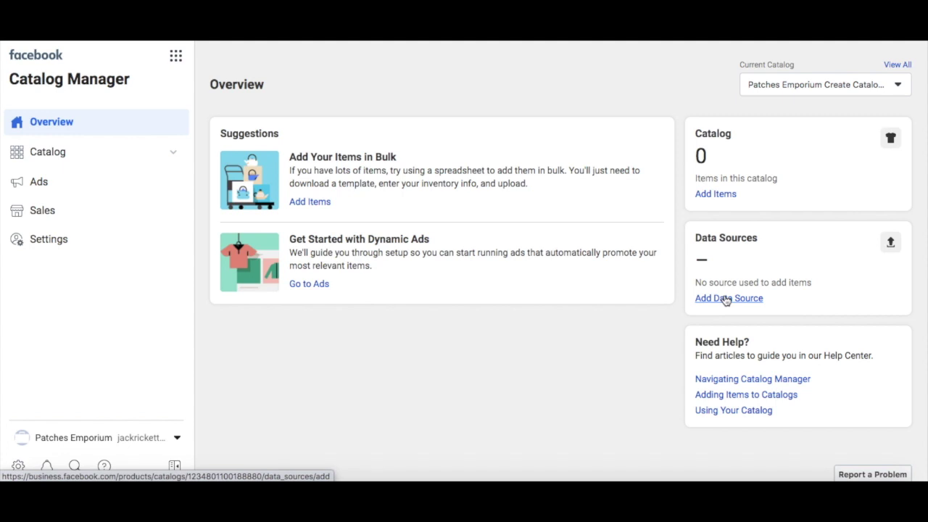
# Add a bulk-upload scheduled-feed data source to the catalog and select the store's replace feed URL.
pyautogui.click(726, 300)
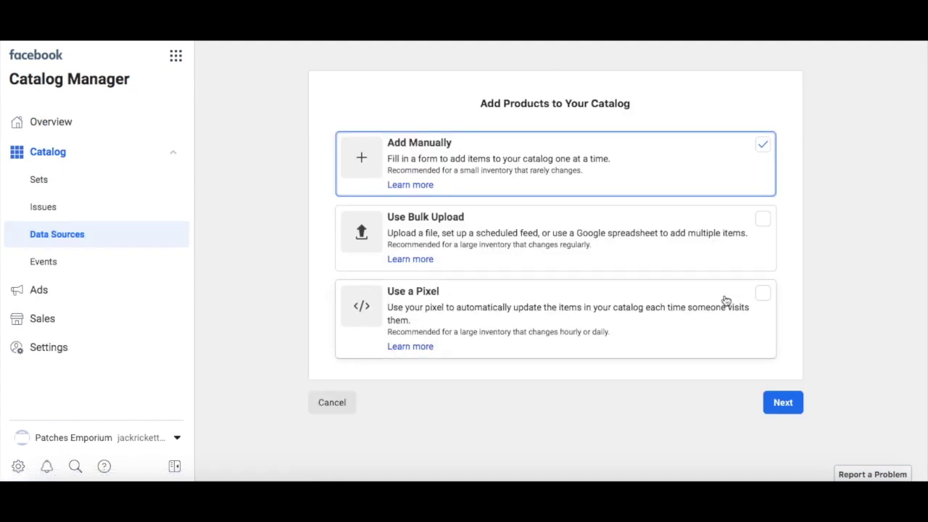
pyautogui.click(630, 236)
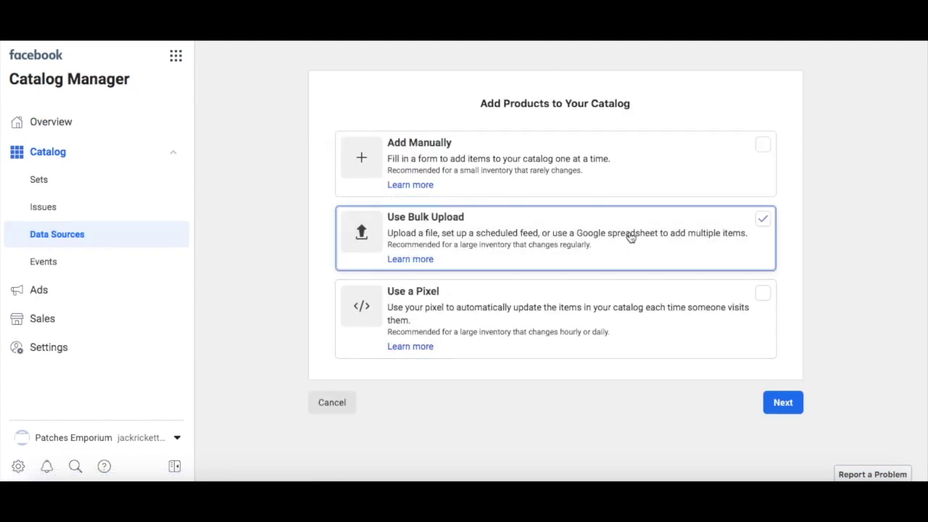
pyautogui.click(785, 407)
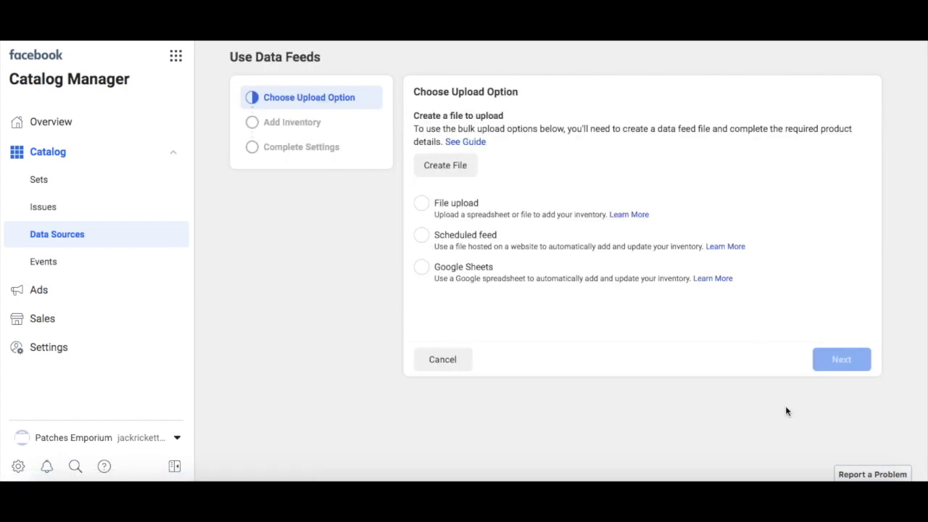
pyautogui.click(422, 234)
pyautogui.click(841, 359)
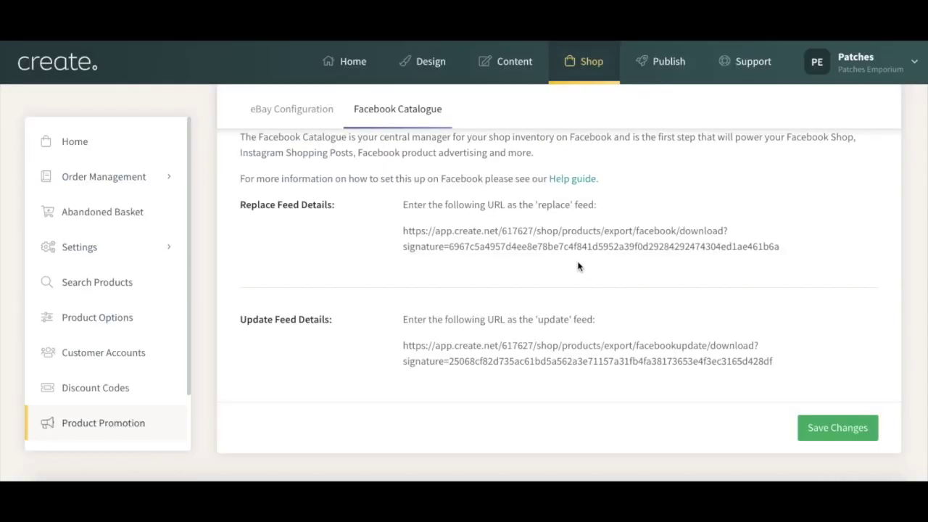
pyautogui.tripleClick(565, 248)
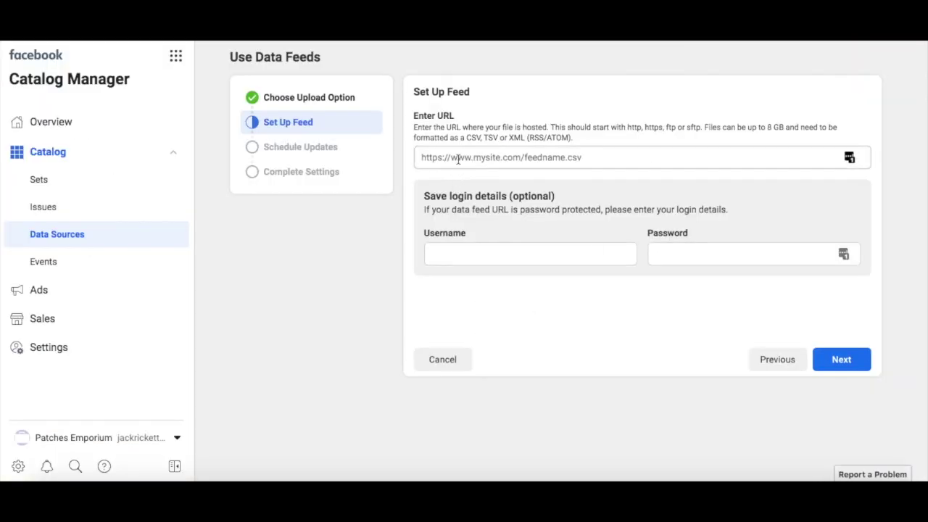
# Paste the replace feed URL and schedule it daily at 11:00 PM with automatic updates off.
pyautogui.click(457, 159)
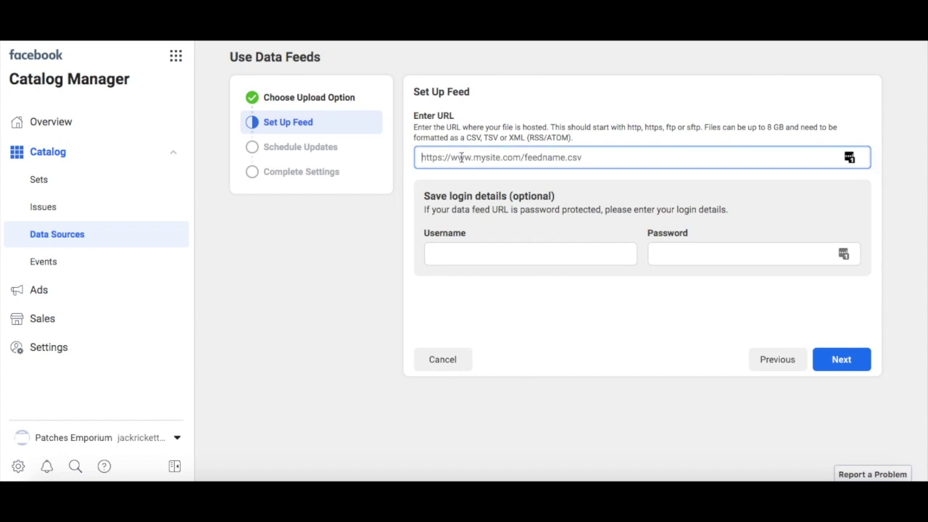
pyautogui.hotkey('ctrl', 'v')
pyautogui.click(841, 362)
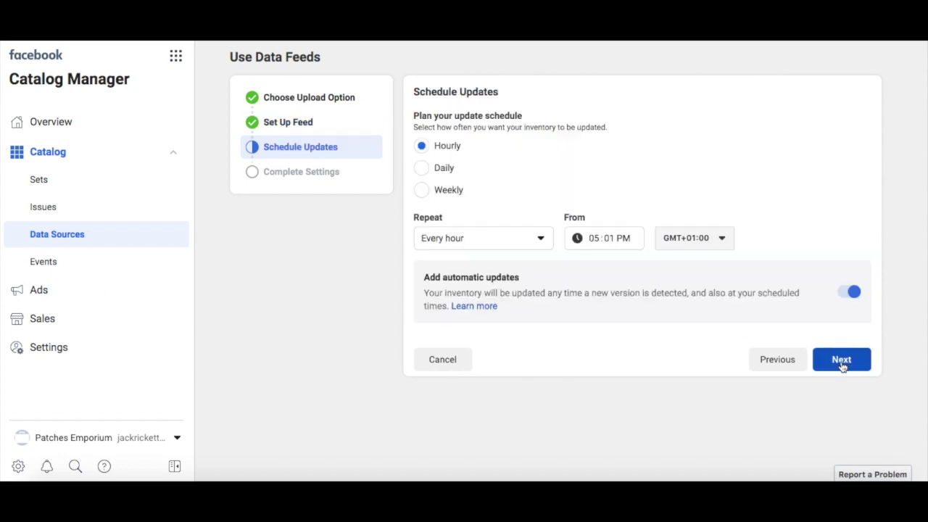
pyautogui.click(423, 169)
pyautogui.click(443, 238)
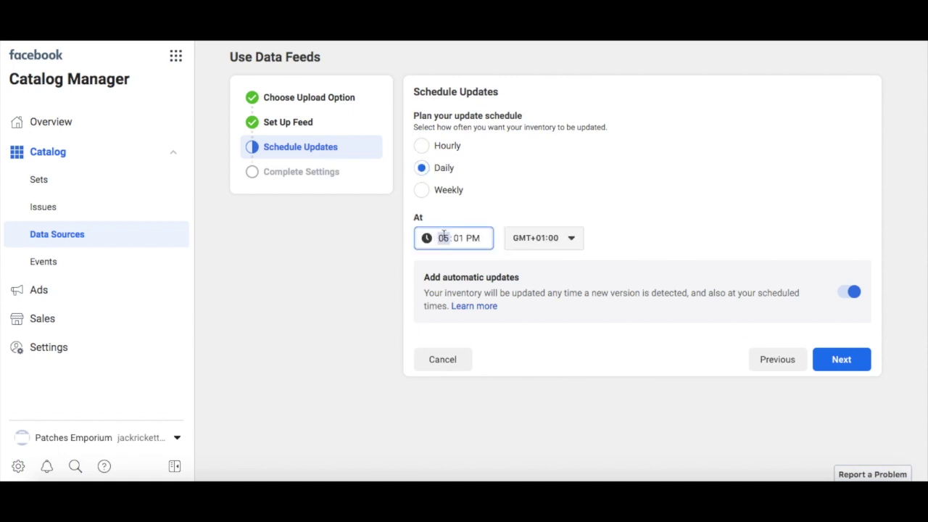
pyautogui.press('Tab')
pyautogui.click(854, 292)
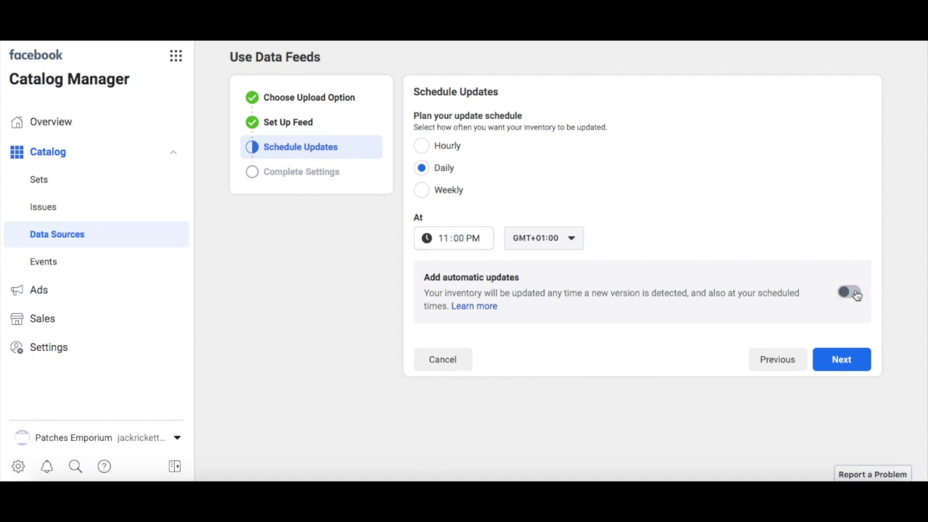
# Name the data source 'Replace Feed Details', set the currency to GBP and upload it.
pyautogui.click(865, 366)
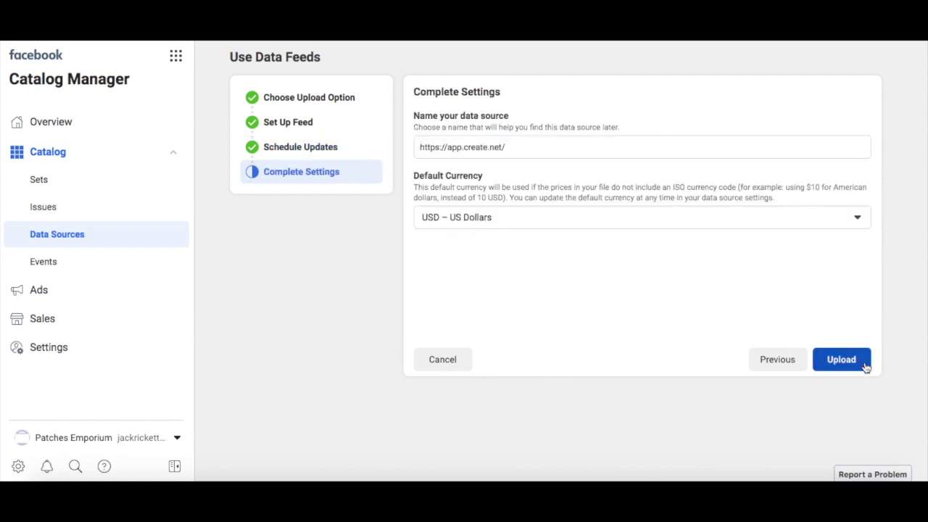
pyautogui.tripleClick(493, 146)
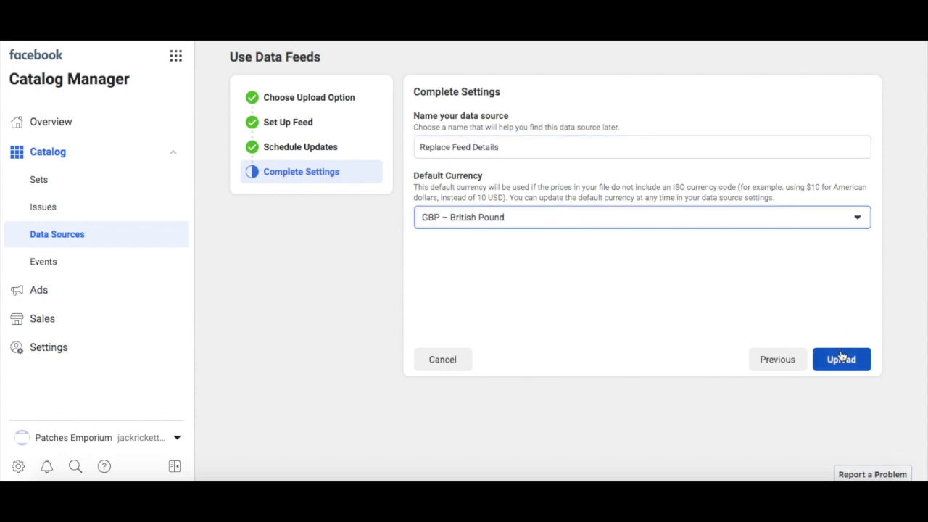
pyautogui.click(841, 358)
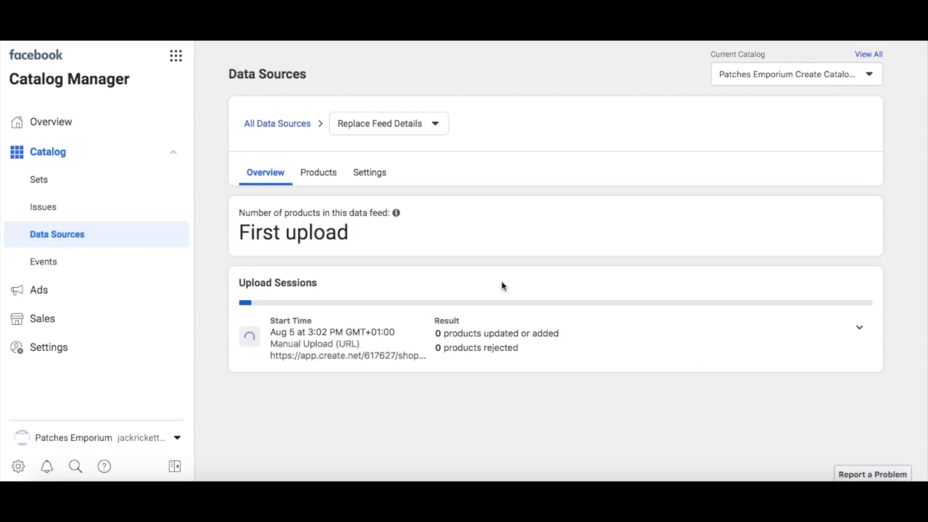
pyautogui.click(379, 174)
# Add and save an hourly update schedule using the Create.net update feed URL.
pyautogui.scroll(-4, 399, 239)
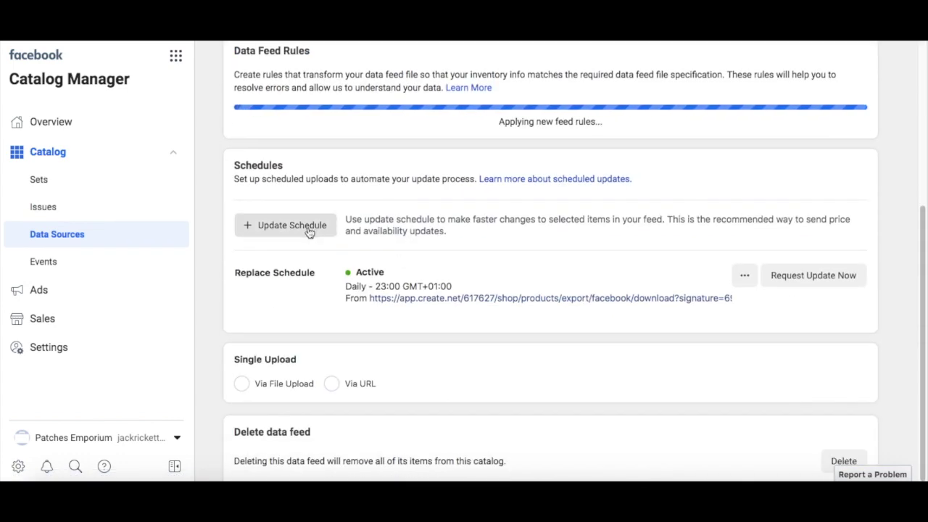
pyautogui.click(310, 227)
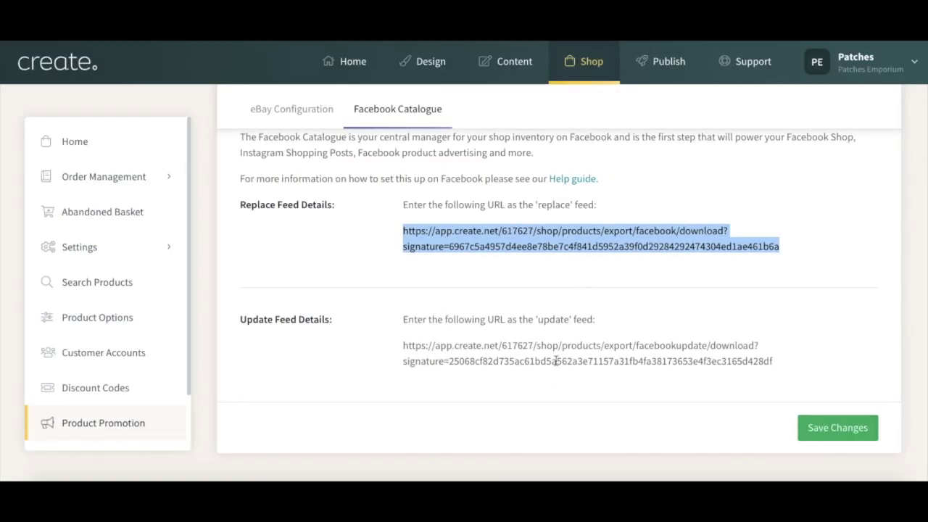
pyautogui.tripleClick(558, 353)
pyautogui.hotkey('ctrl', 'c')
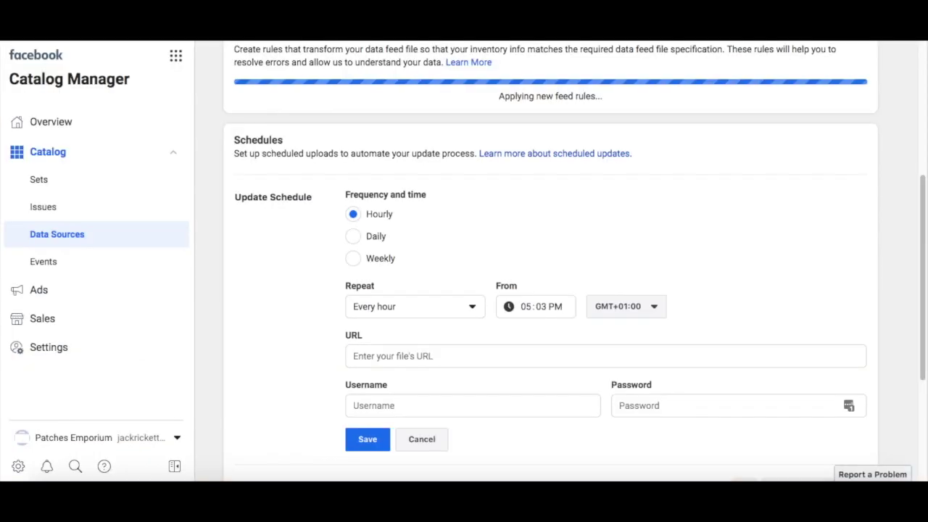
pyautogui.click(464, 357)
pyautogui.hotkey('ctrl', 'v')
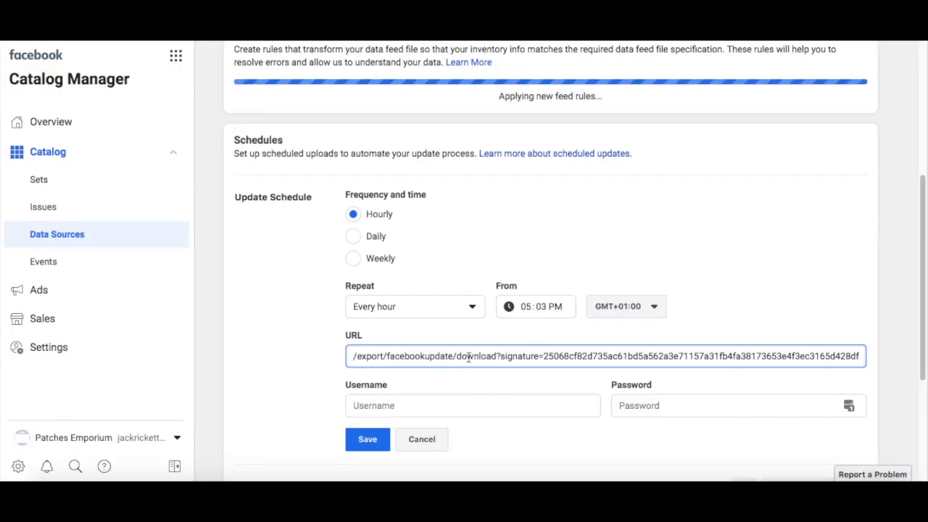
pyautogui.click(367, 440)
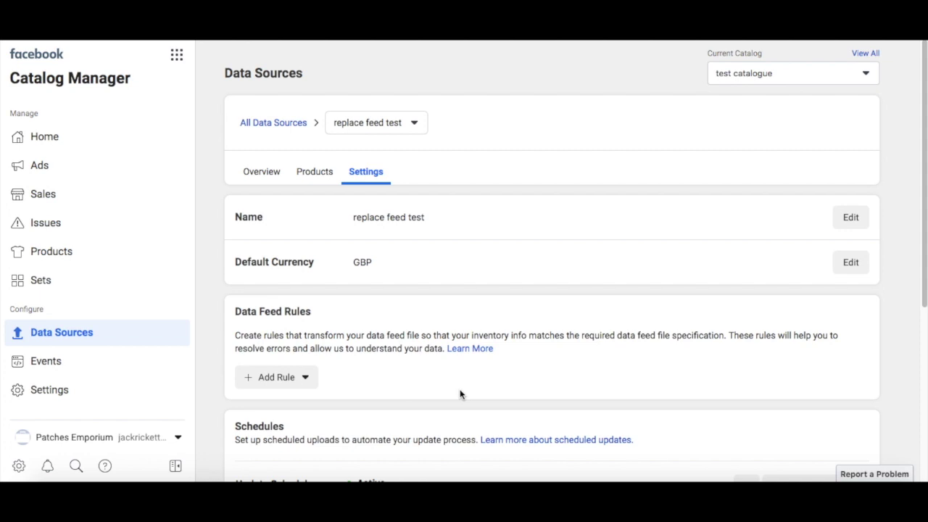
# Show the data source's Products tab listing the 43 imported iron-on patches at £3.99.
pyautogui.click(317, 174)
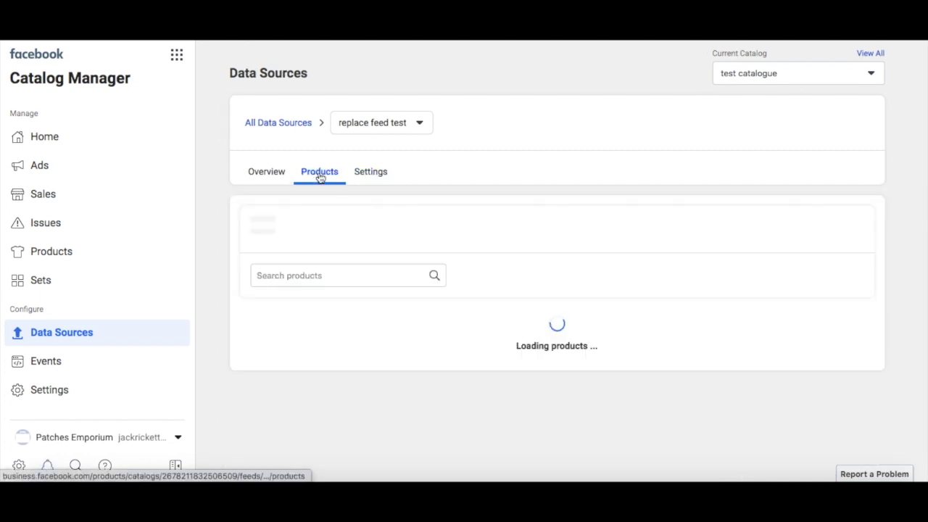